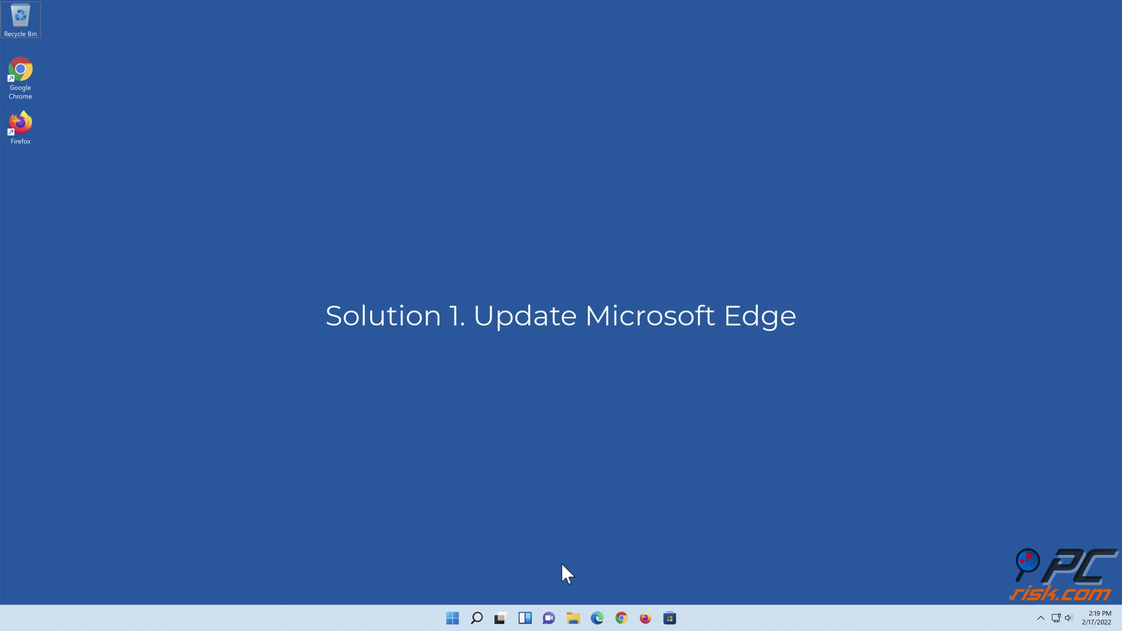
# Step: Install the pending Edge update from About Microsoft Edge, restart, then close the updated browser
pyautogui.click(595, 615)
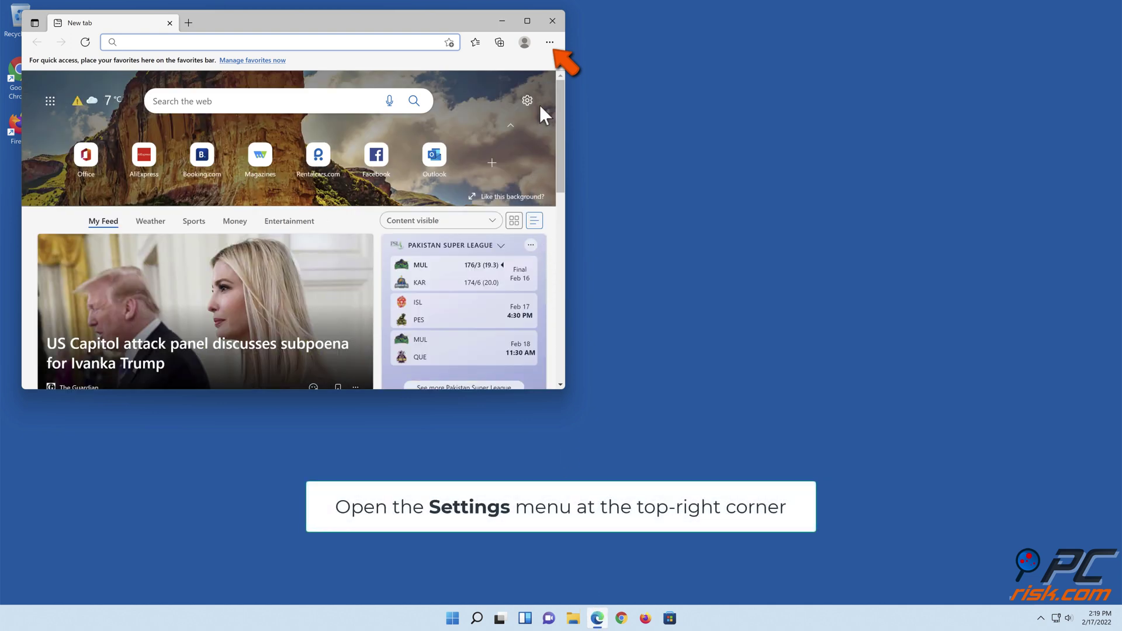
pyautogui.click(550, 42)
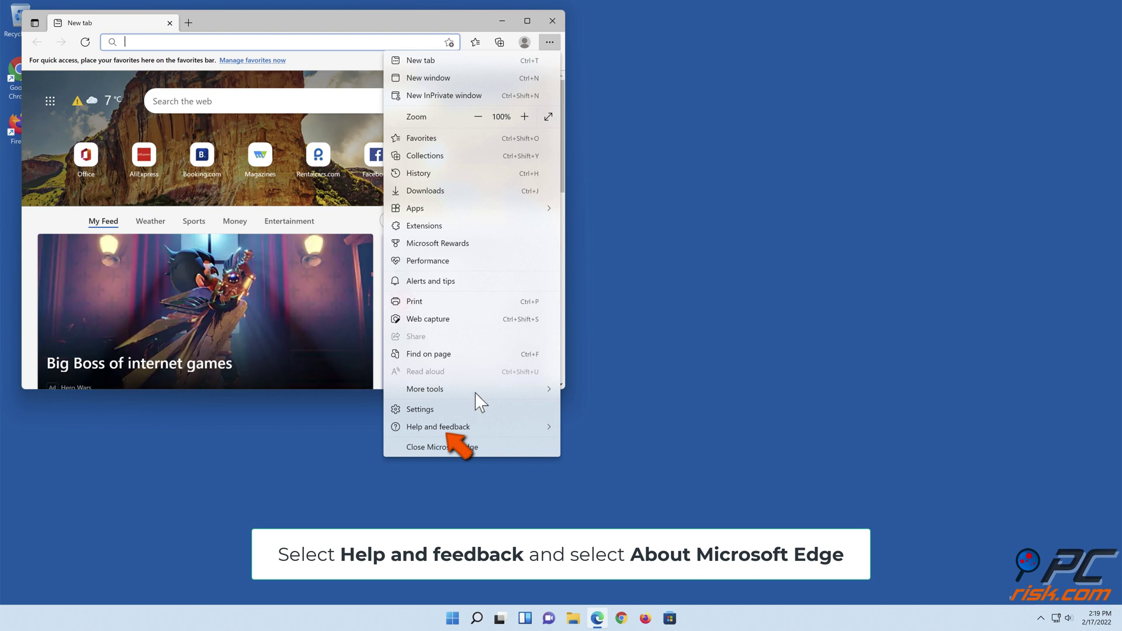
pyautogui.click(475, 427)
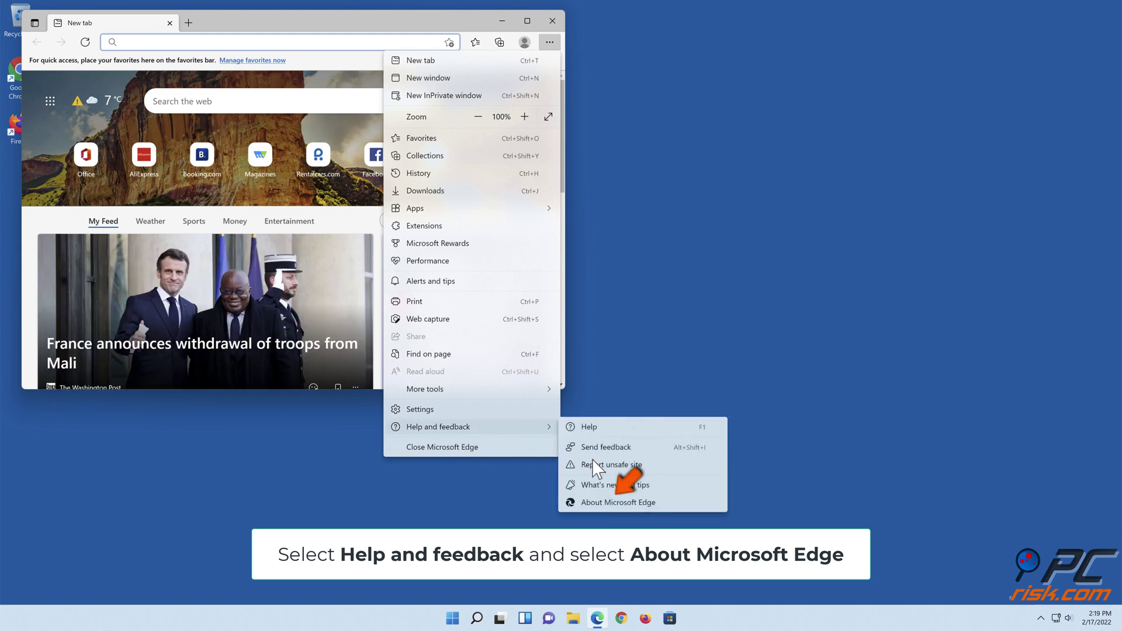
pyautogui.click(612, 504)
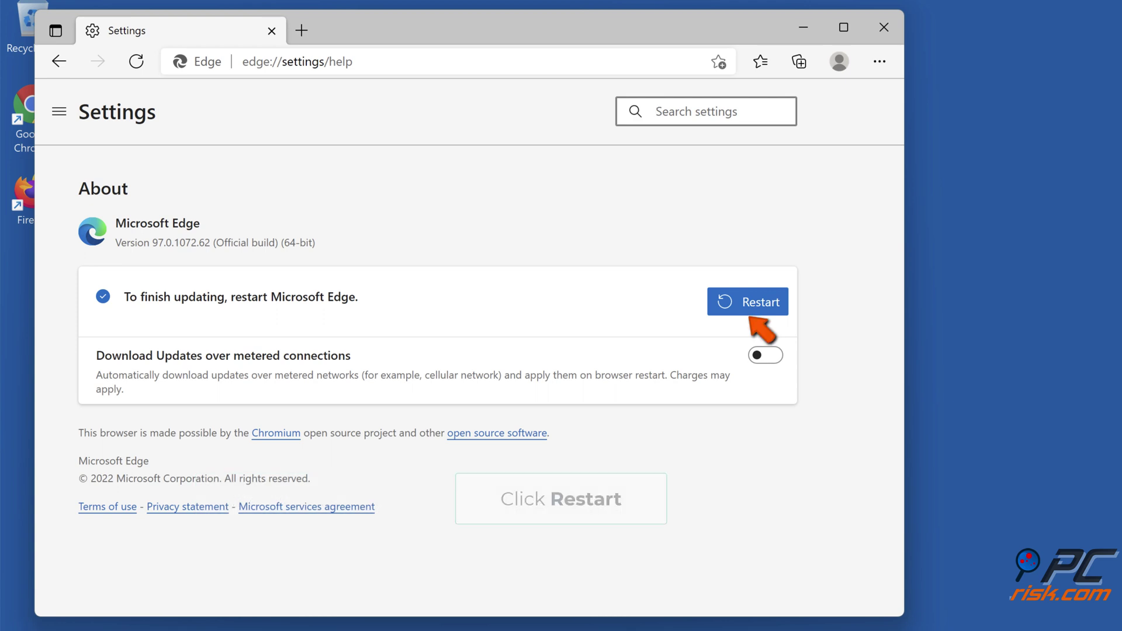
pyautogui.click(760, 313)
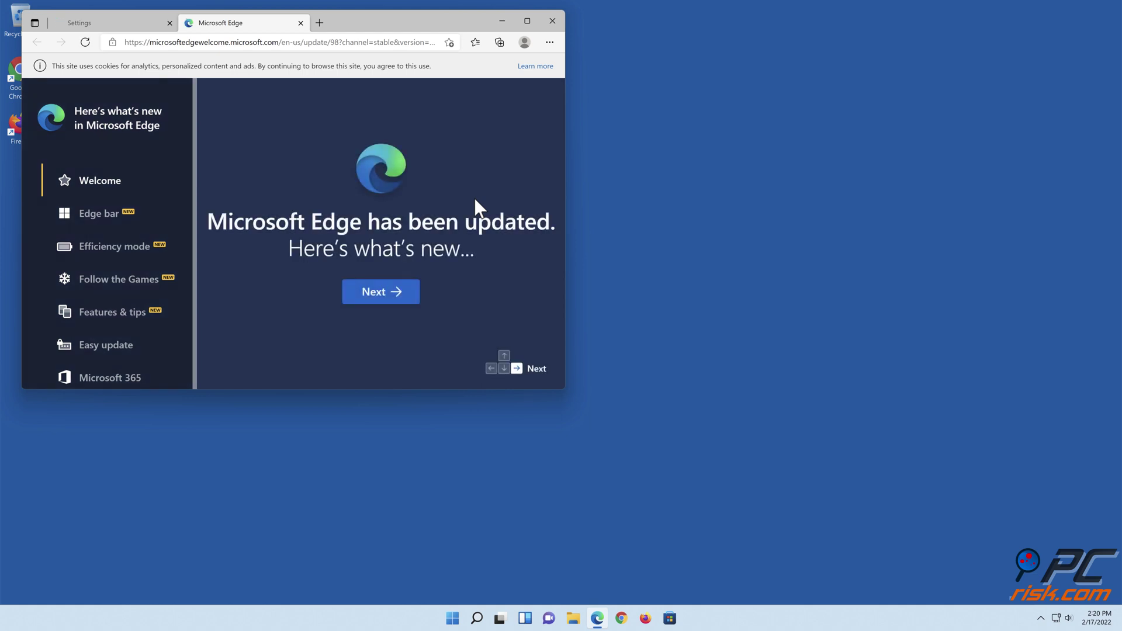
pyautogui.click(553, 21)
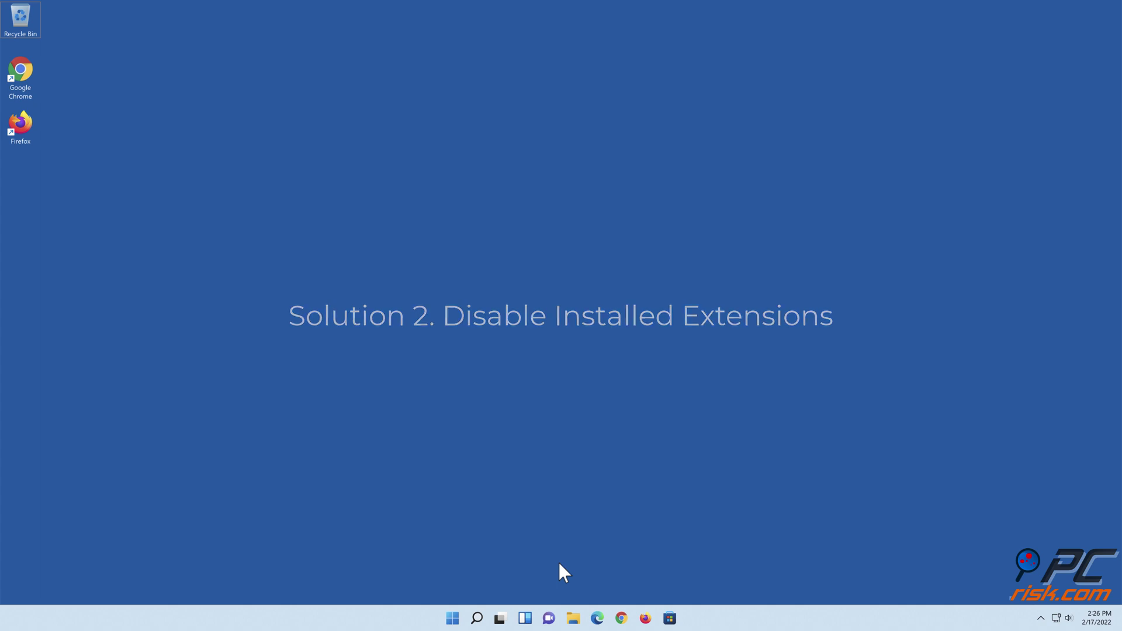
# Step: Switch off the AdBlock — best ad blocker extension in Edge's extension manager, then close Edge
pyautogui.click(597, 618)
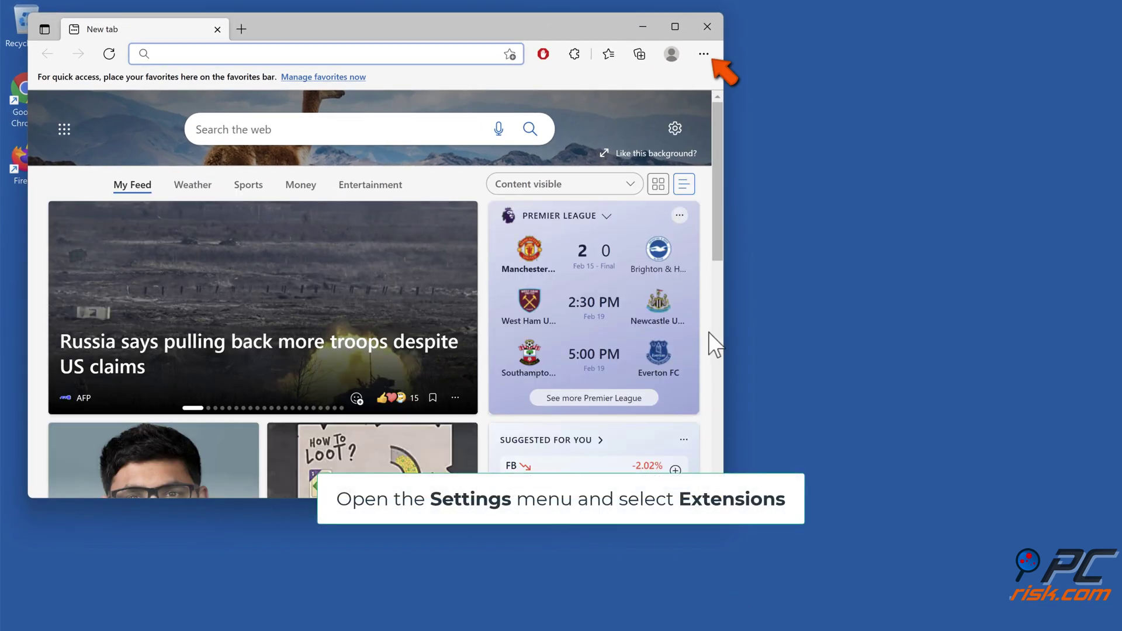
pyautogui.click(704, 54)
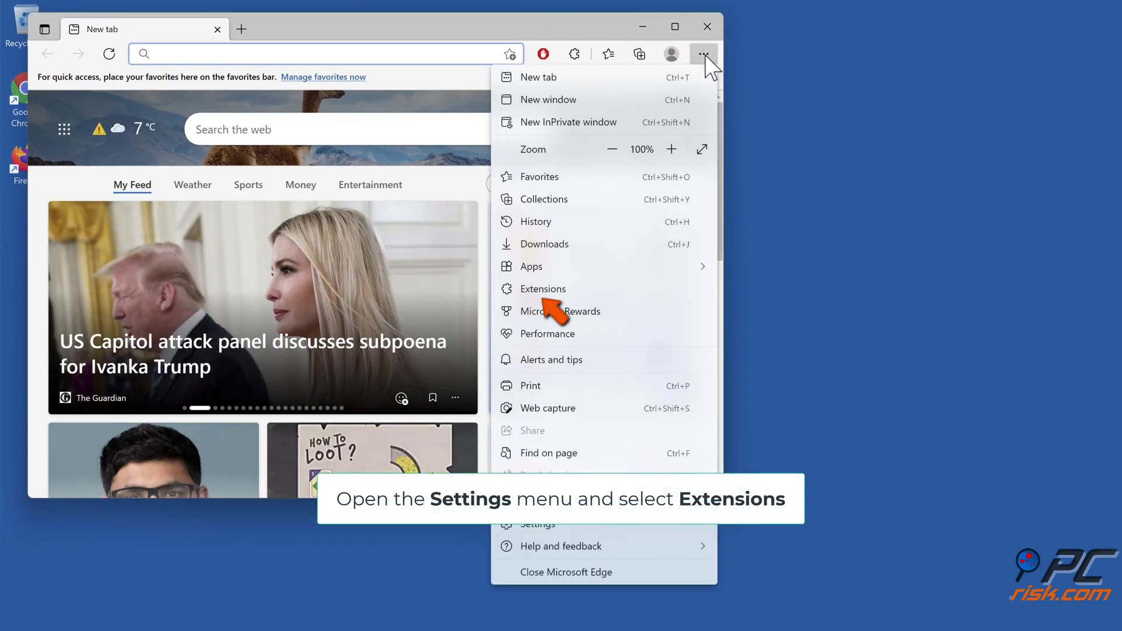
pyautogui.click(542, 294)
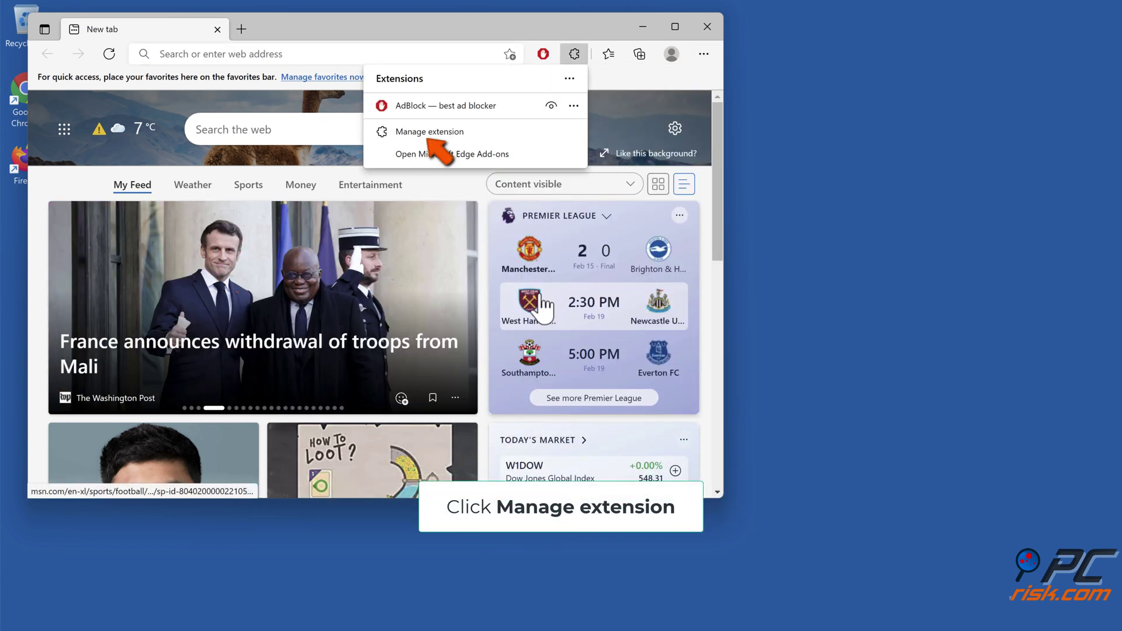
pyautogui.click(432, 132)
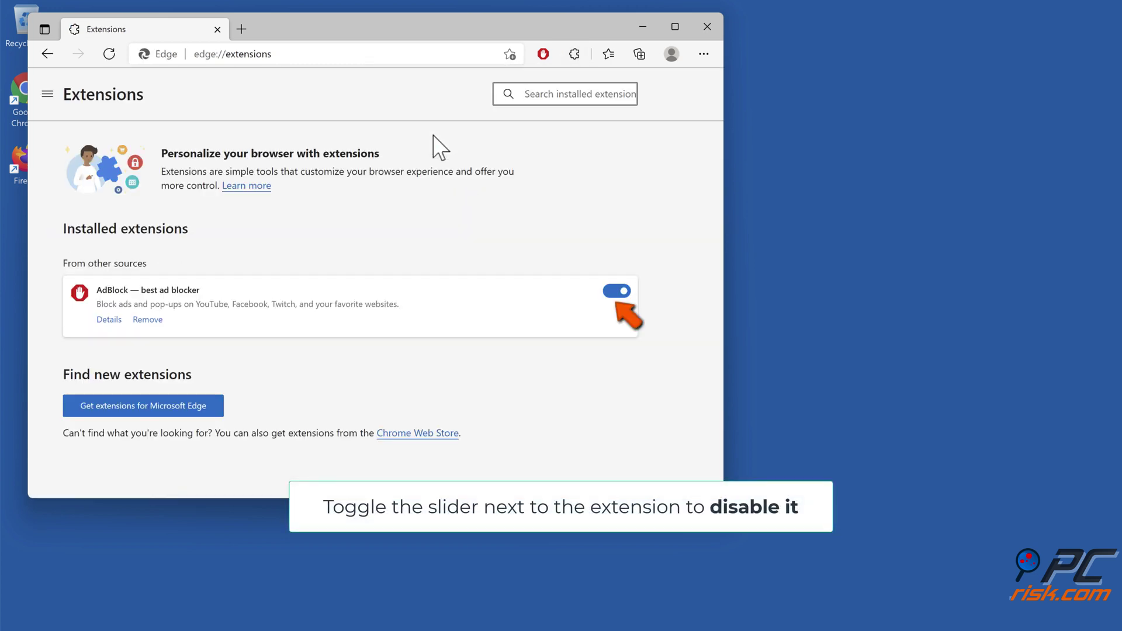
pyautogui.click(609, 295)
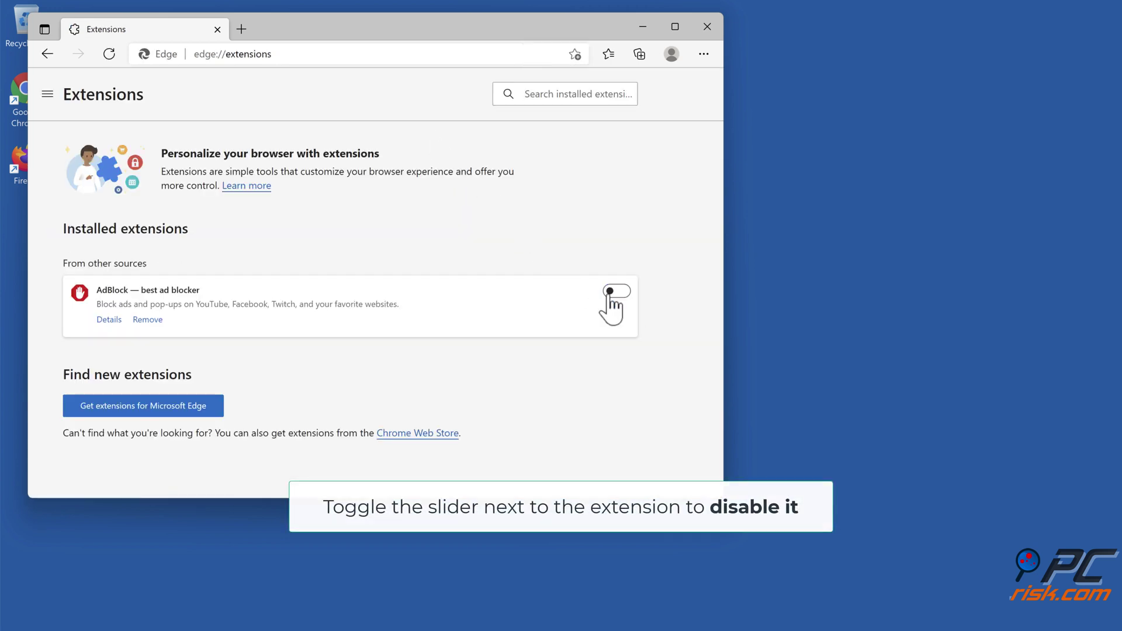
pyautogui.click(708, 26)
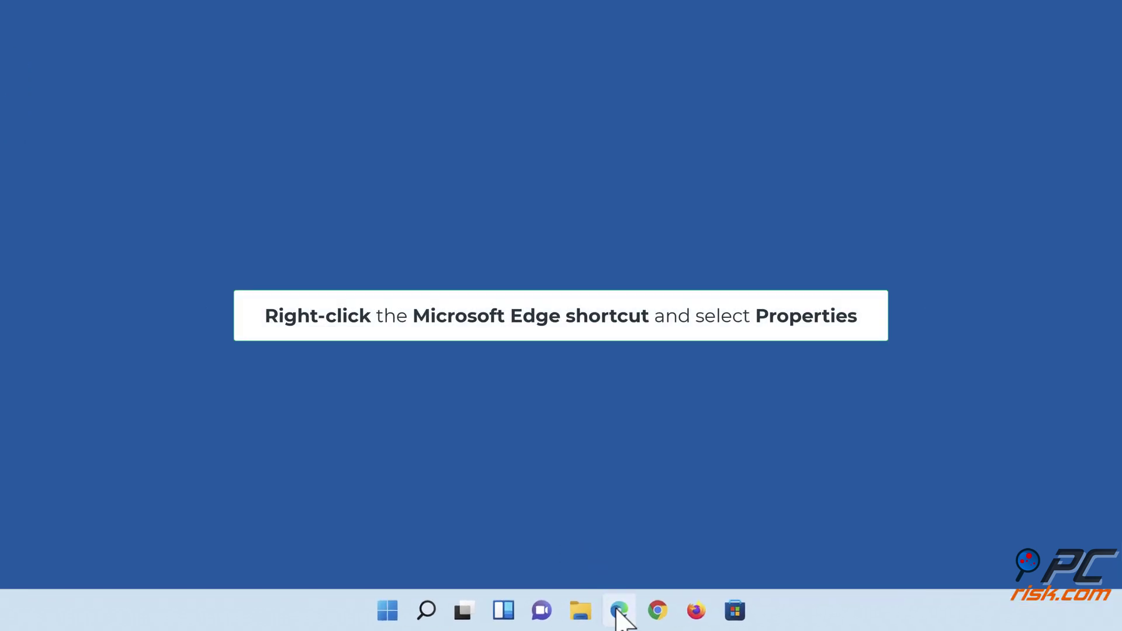
# Step: Reach Edge's Application folder with msedge through the taskbar shortcut's Properties and Open File Location
pyautogui.rightClick(619, 614)
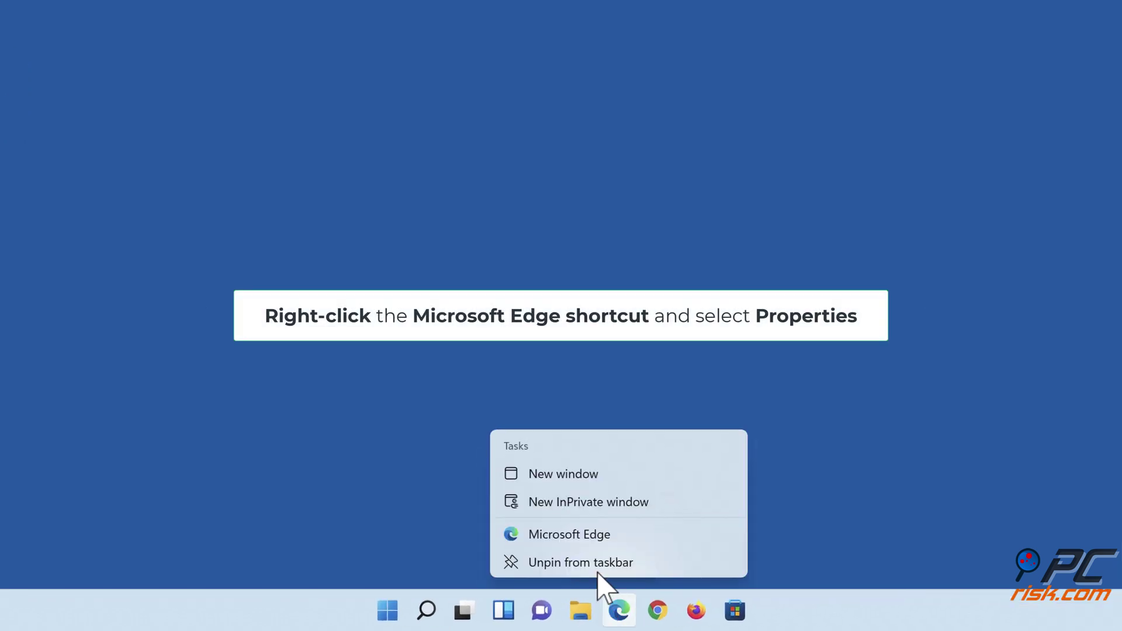
pyautogui.rightClick(581, 544)
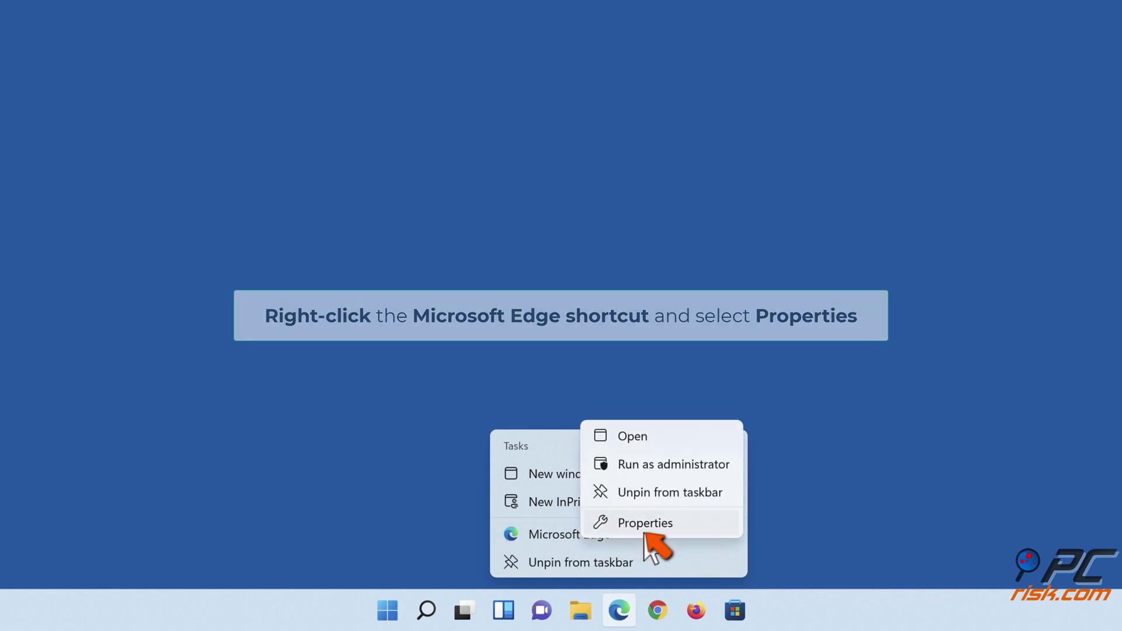
pyautogui.click(643, 530)
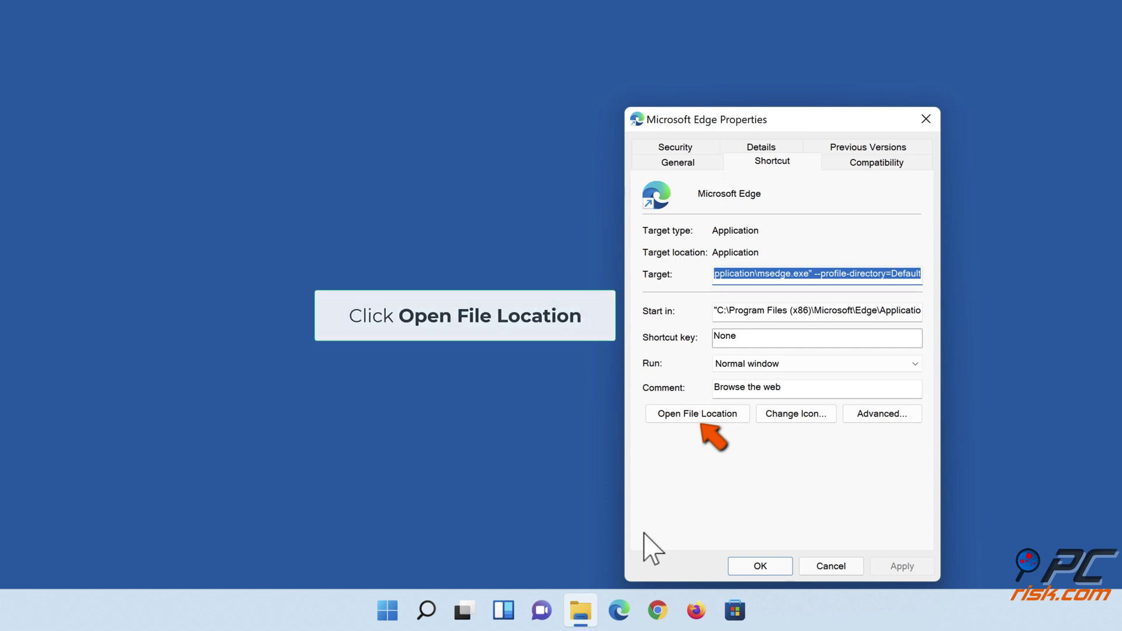
pyautogui.click(703, 415)
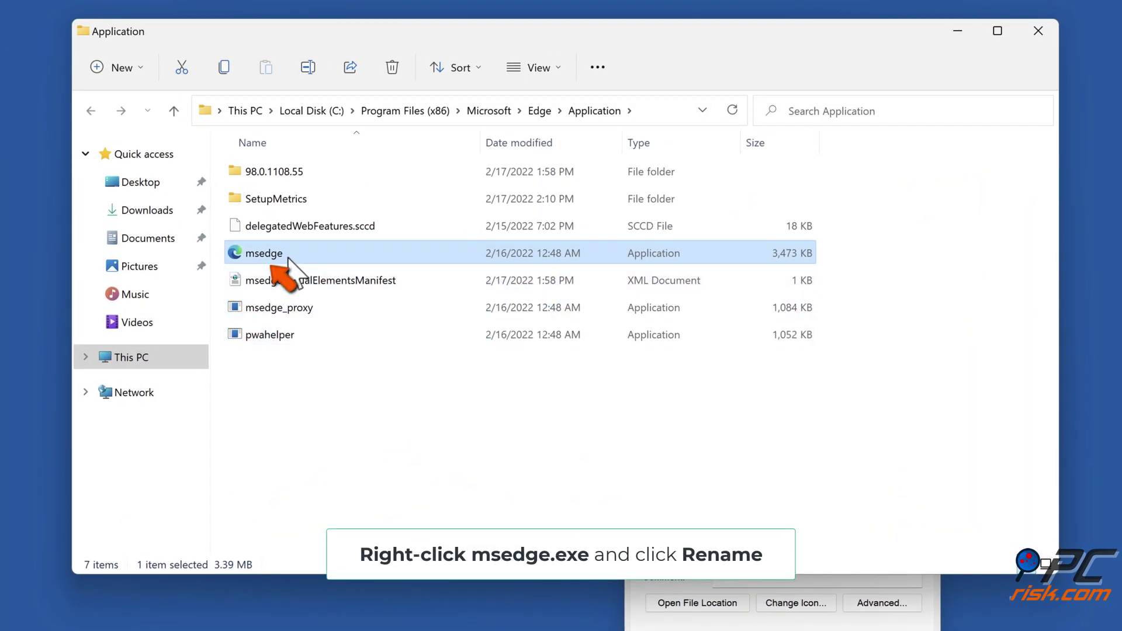
# Step: Rename msedge to msedgeEdited, then close the Application folder and cancel the Properties dialog
pyautogui.rightClick(289, 258)
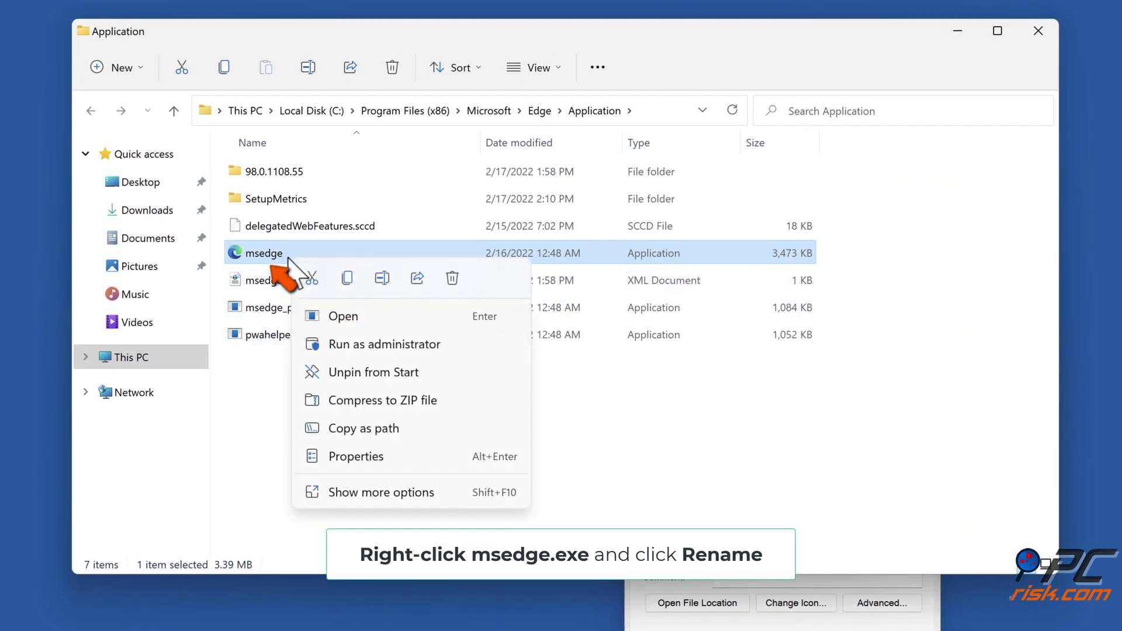
pyautogui.click(382, 279)
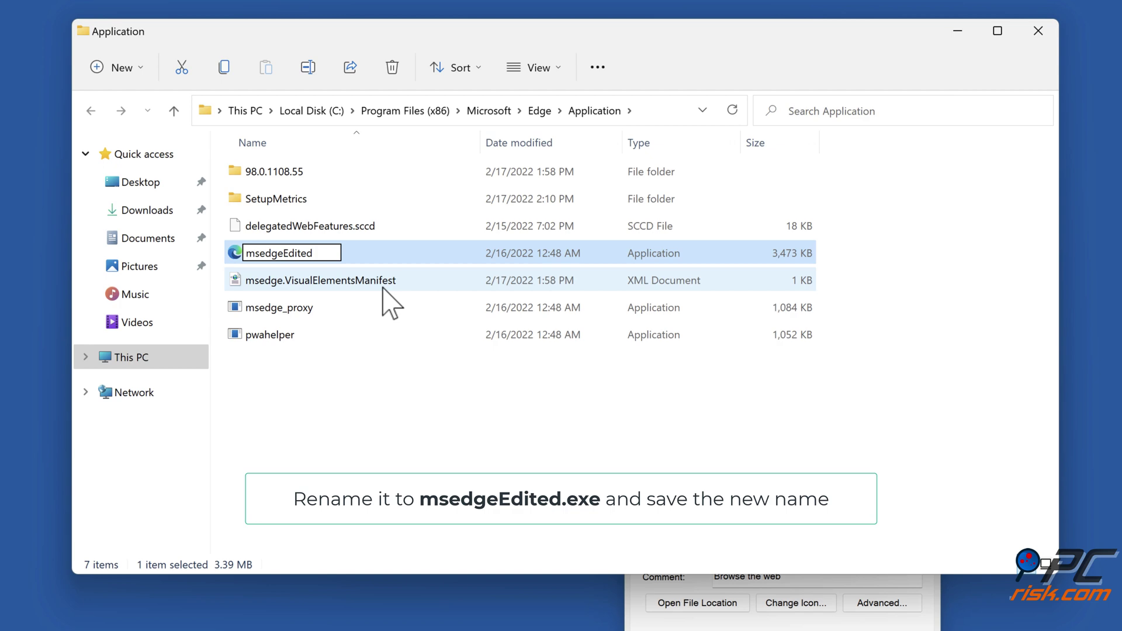
pyautogui.write('Edited')
pyautogui.press('Return')
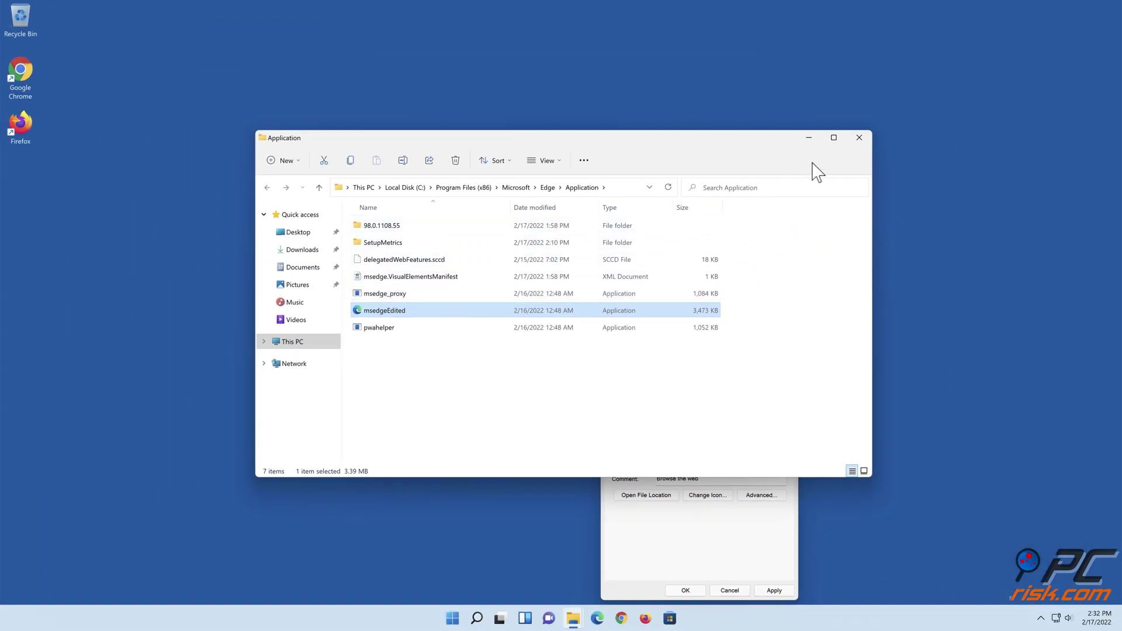
pyautogui.click(860, 138)
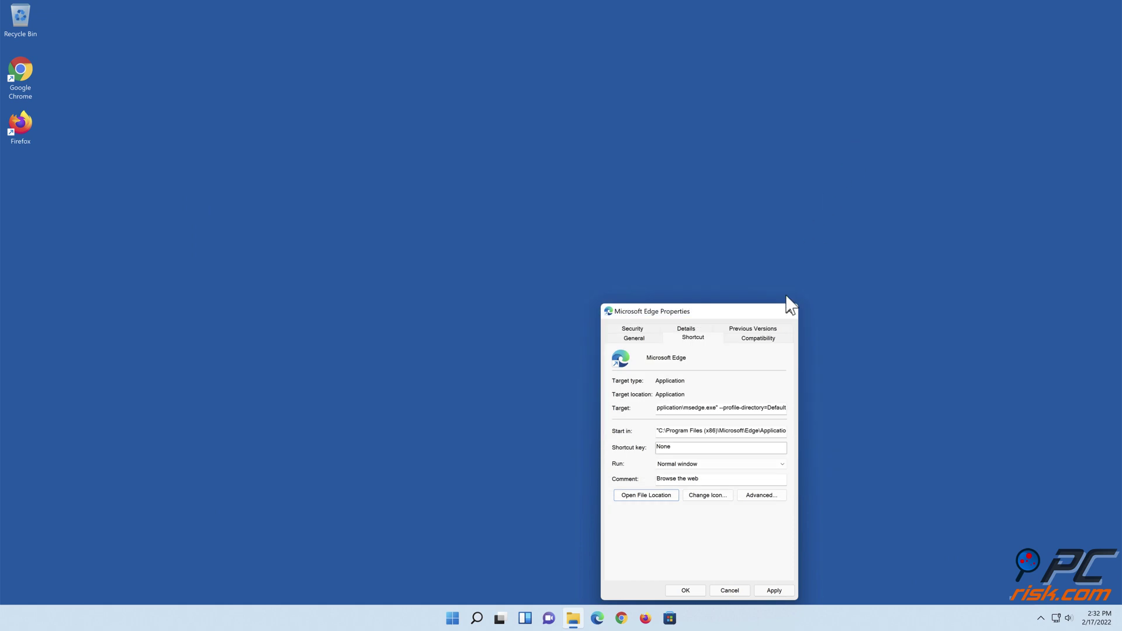
pyautogui.click(729, 590)
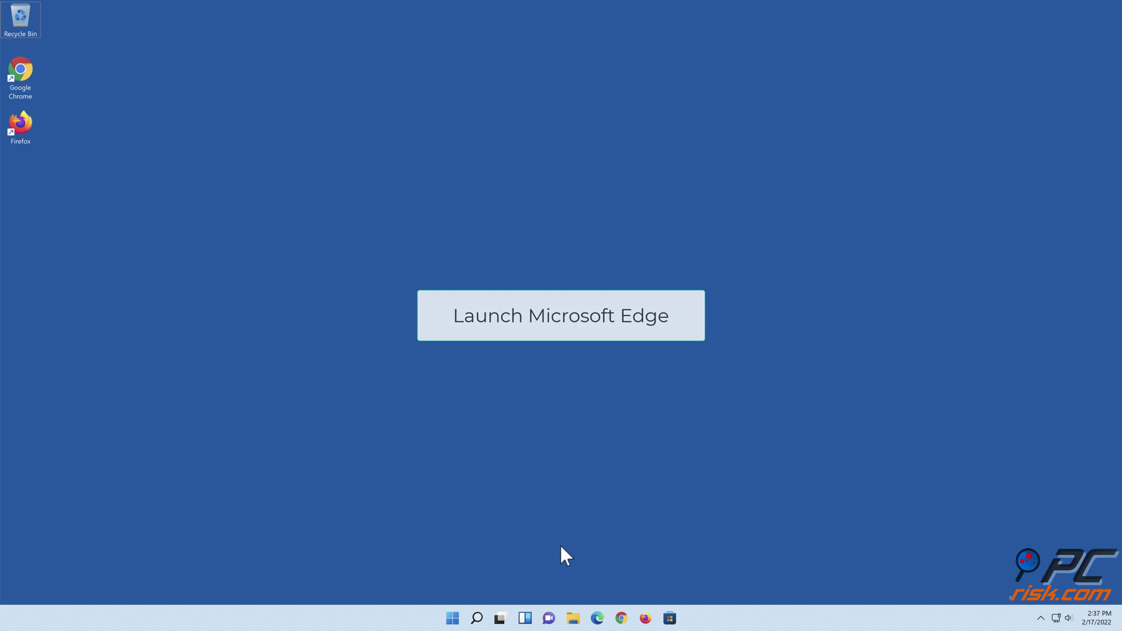
# Step: Reset Edge's settings with 'Restore settings to their default values', then close the browser
pyautogui.click(597, 619)
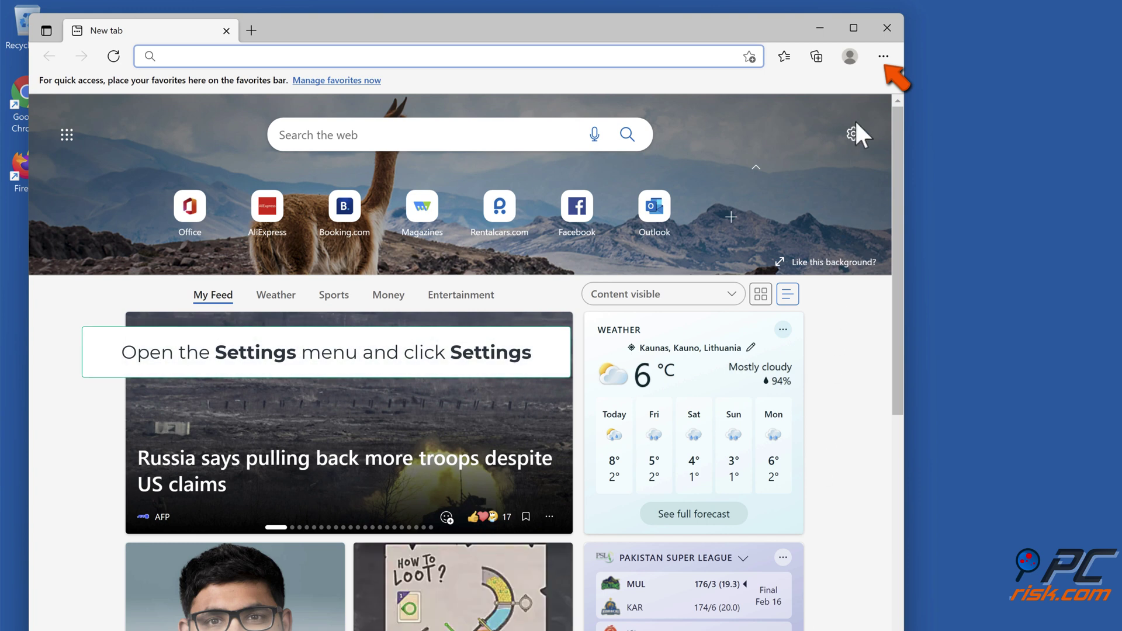
pyautogui.click(883, 56)
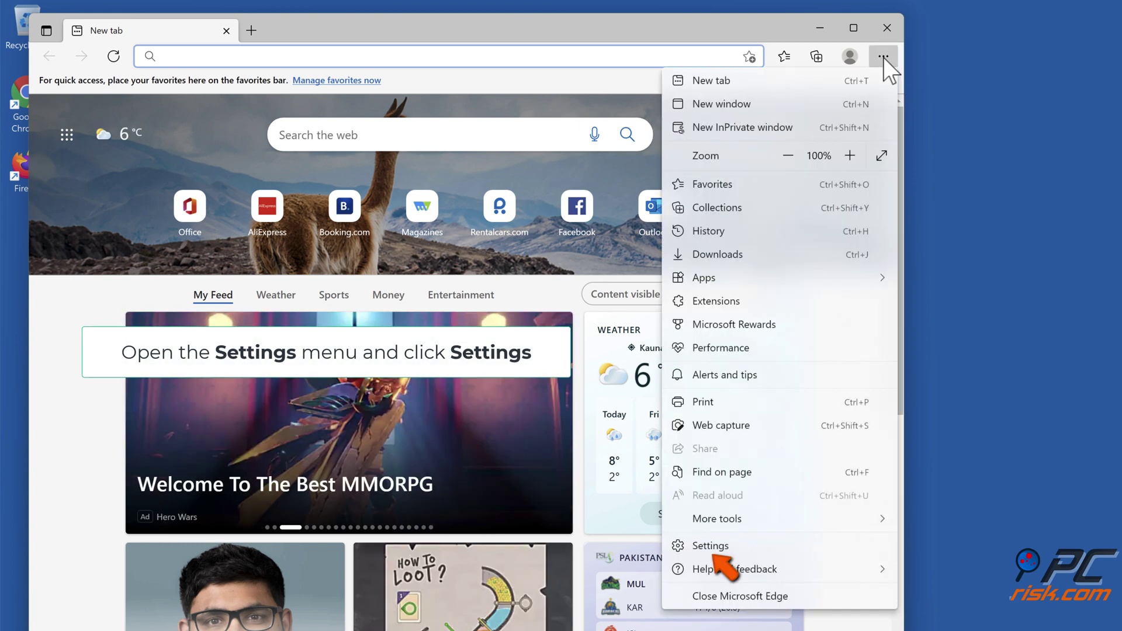
pyautogui.click(711, 548)
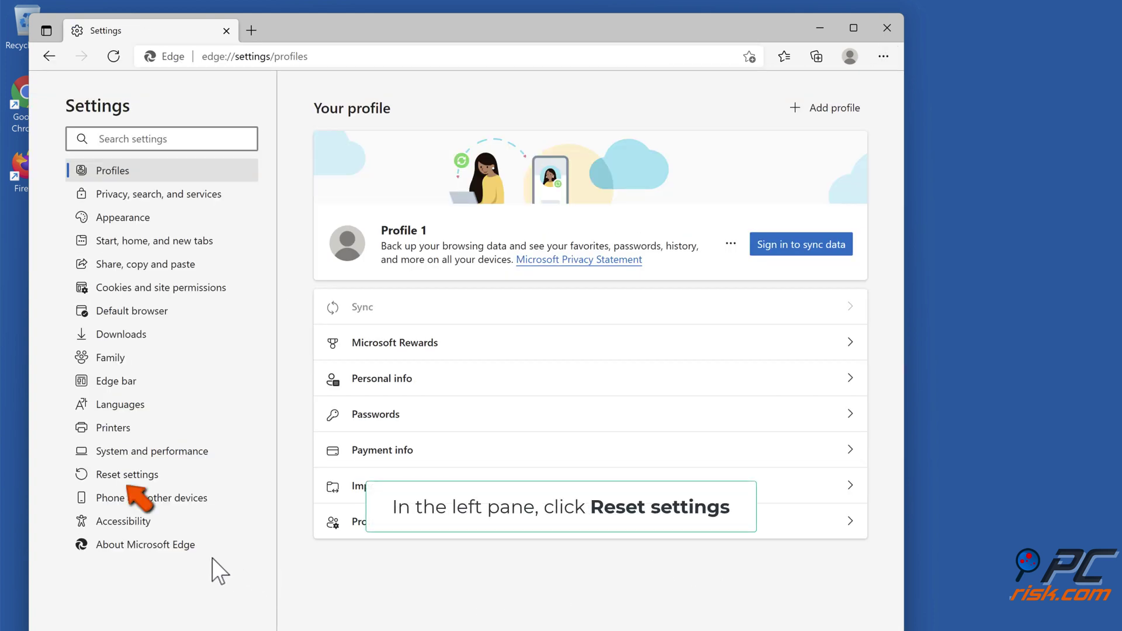
pyautogui.click(125, 476)
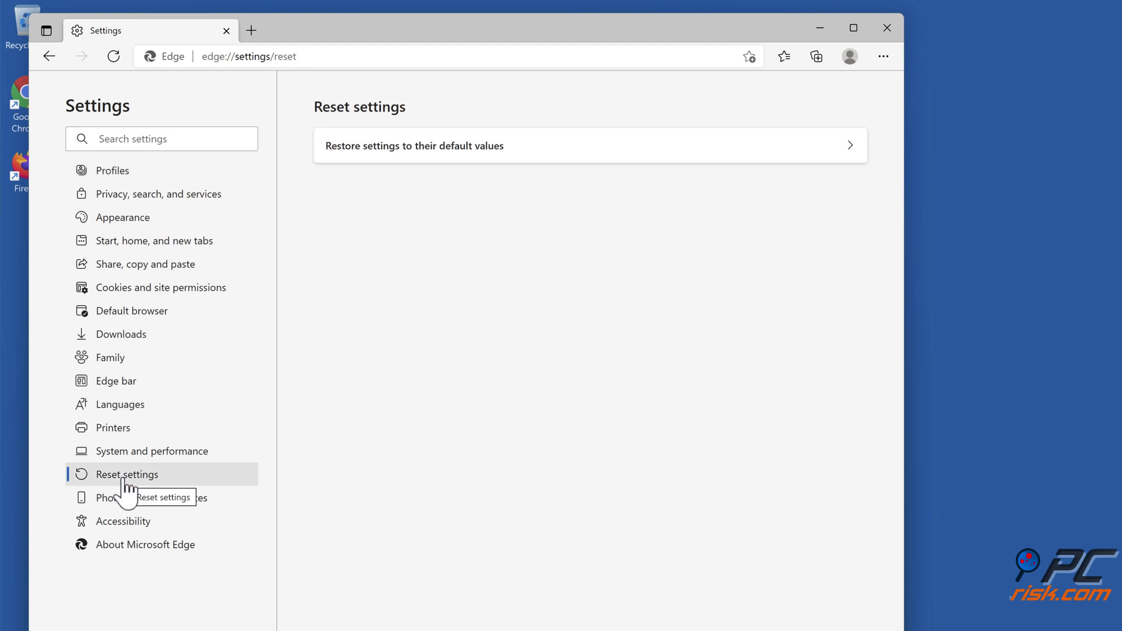
pyautogui.click(454, 153)
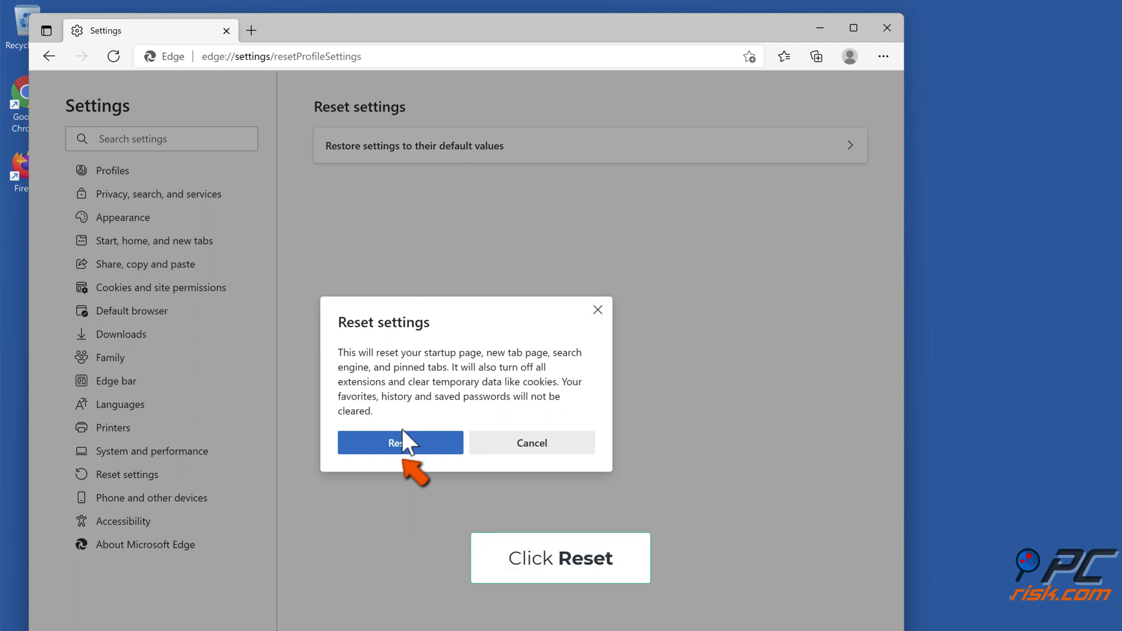
pyautogui.click(401, 450)
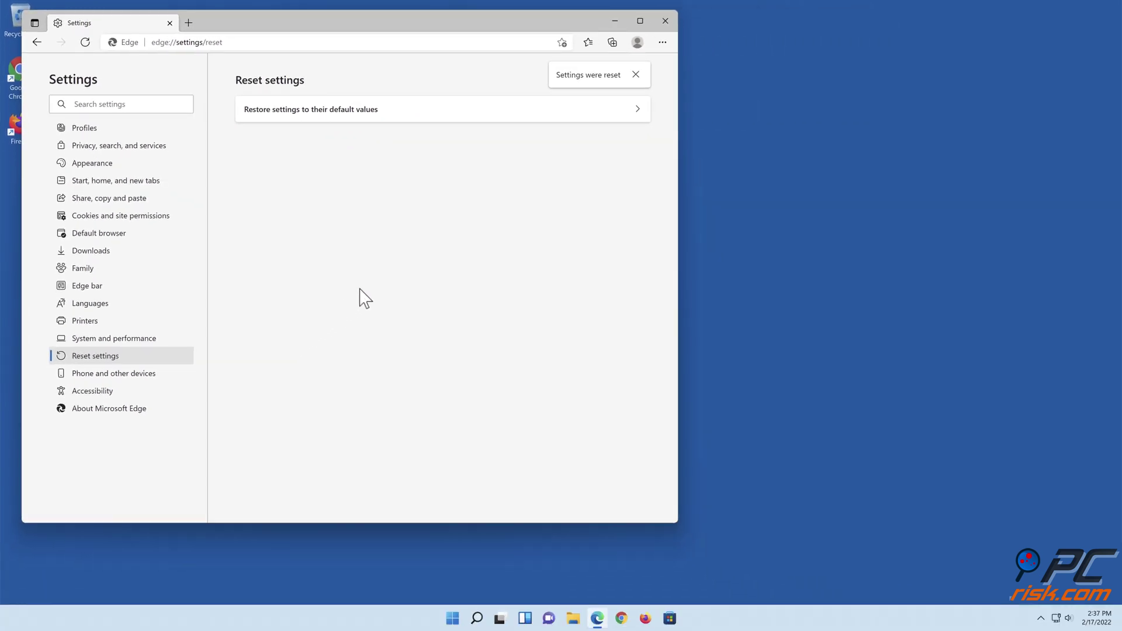
pyautogui.click(665, 21)
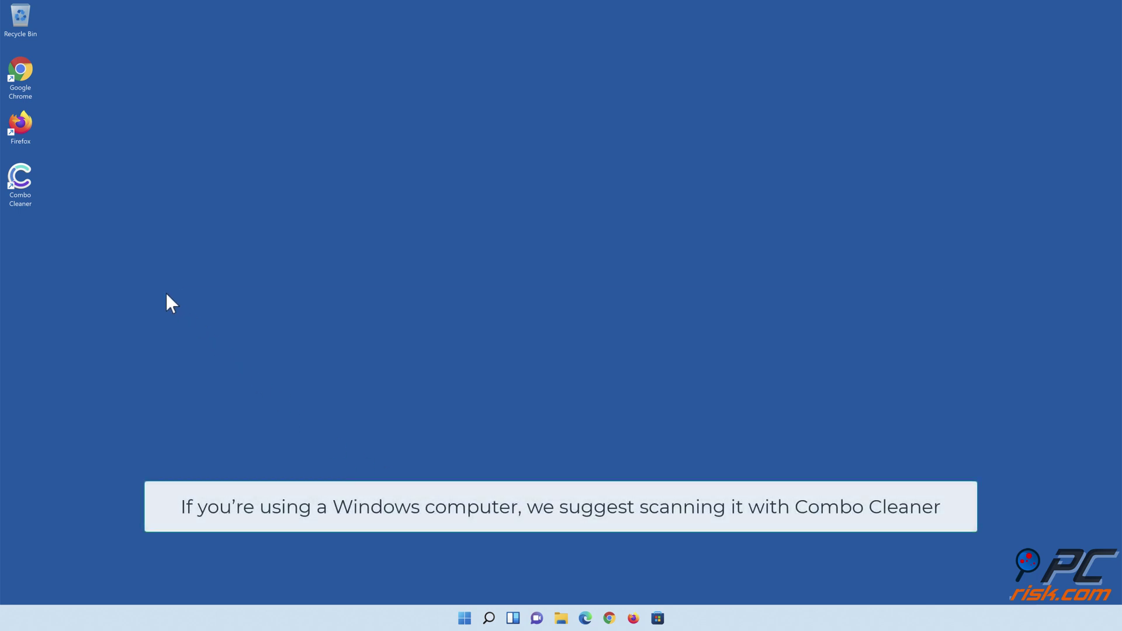
# Step: Quick-scan with Combo Cleaner, quarantine the 323 detected threats, and enable real-time anti-malware protection
pyautogui.doubleClick(28, 198)
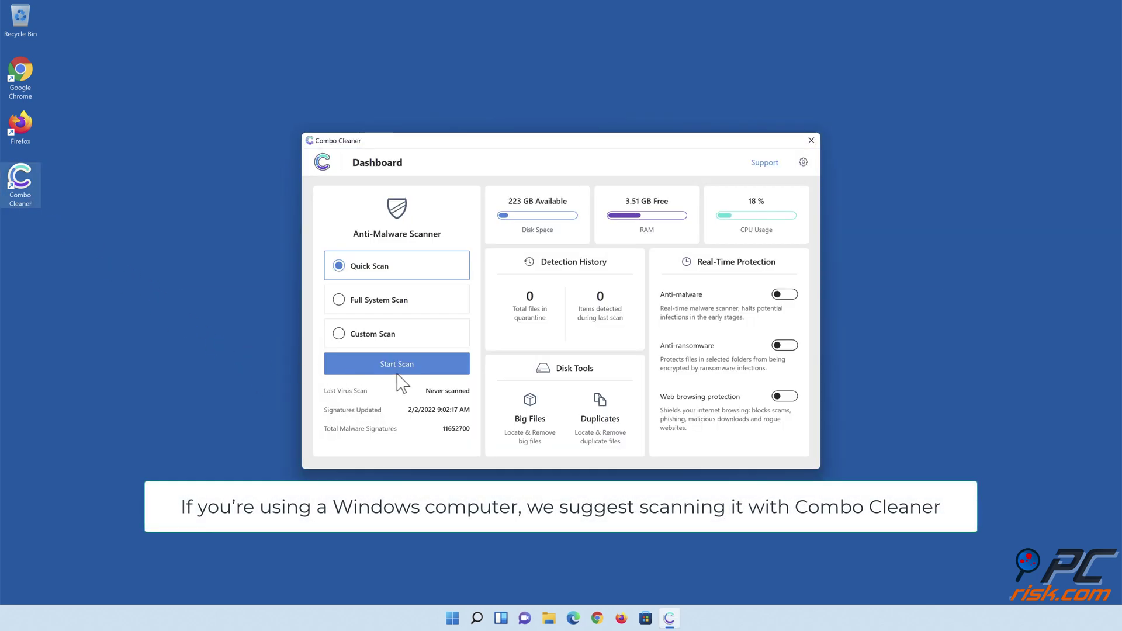
pyautogui.click(397, 371)
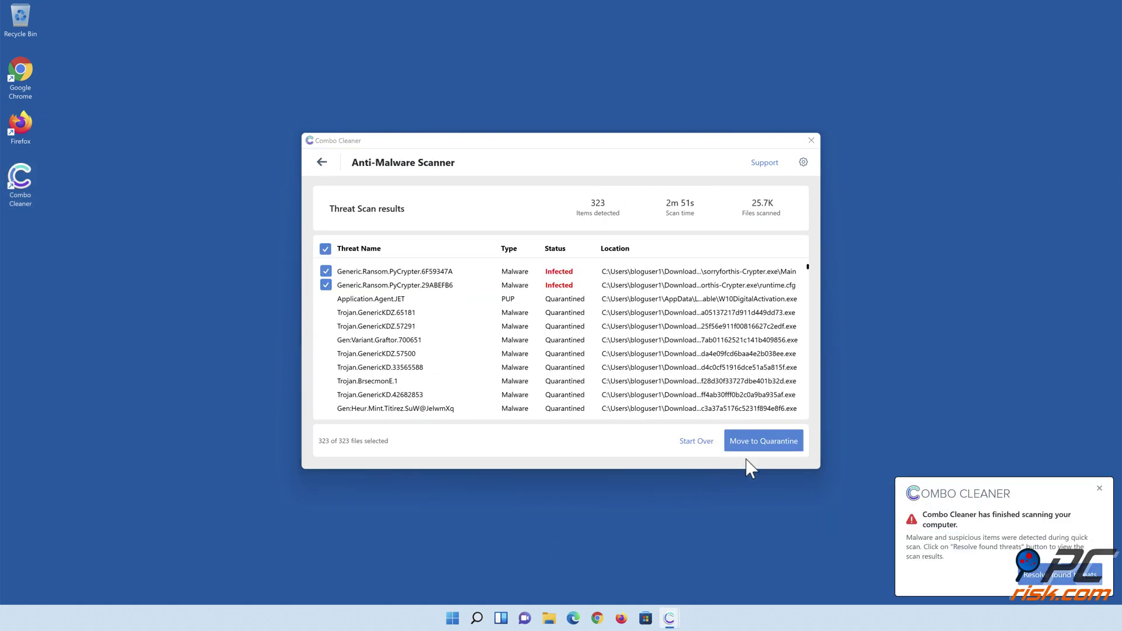
pyautogui.click(761, 448)
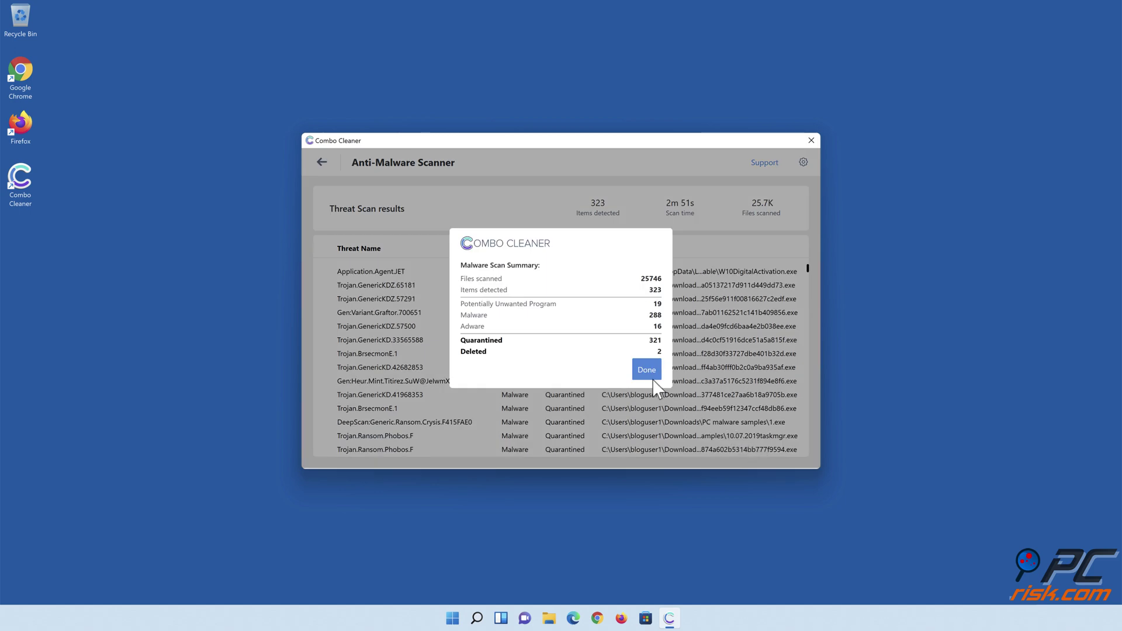
pyautogui.click(645, 371)
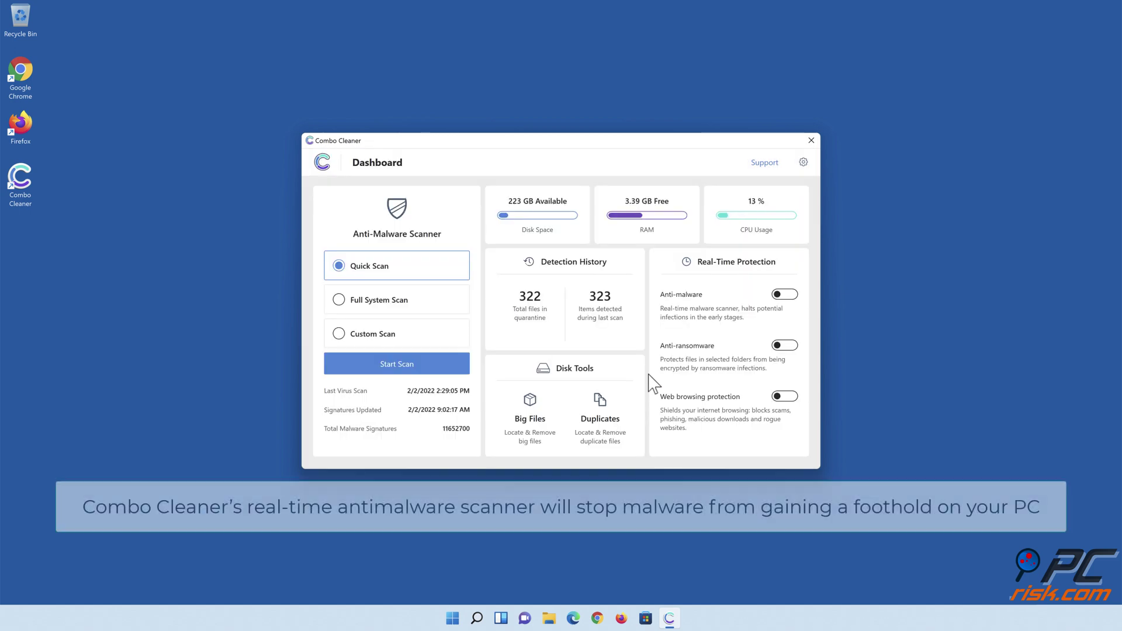
pyautogui.click(785, 295)
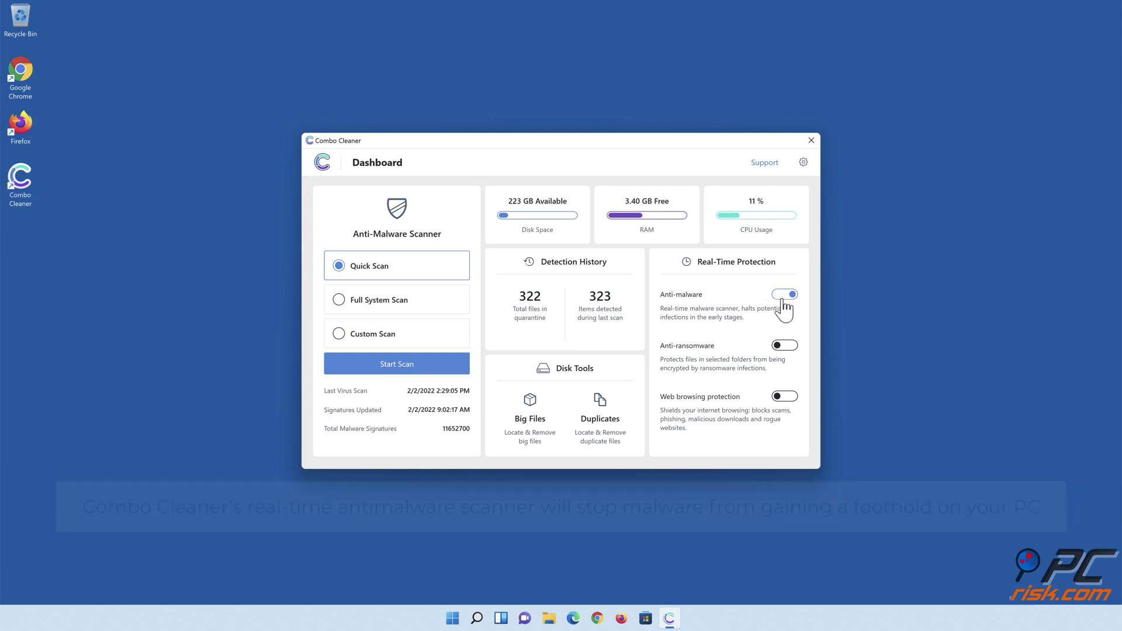
# Step: Enable anti-ransomware protection and add Libraries > Documents > Documents as a protected folder
pyautogui.click(784, 346)
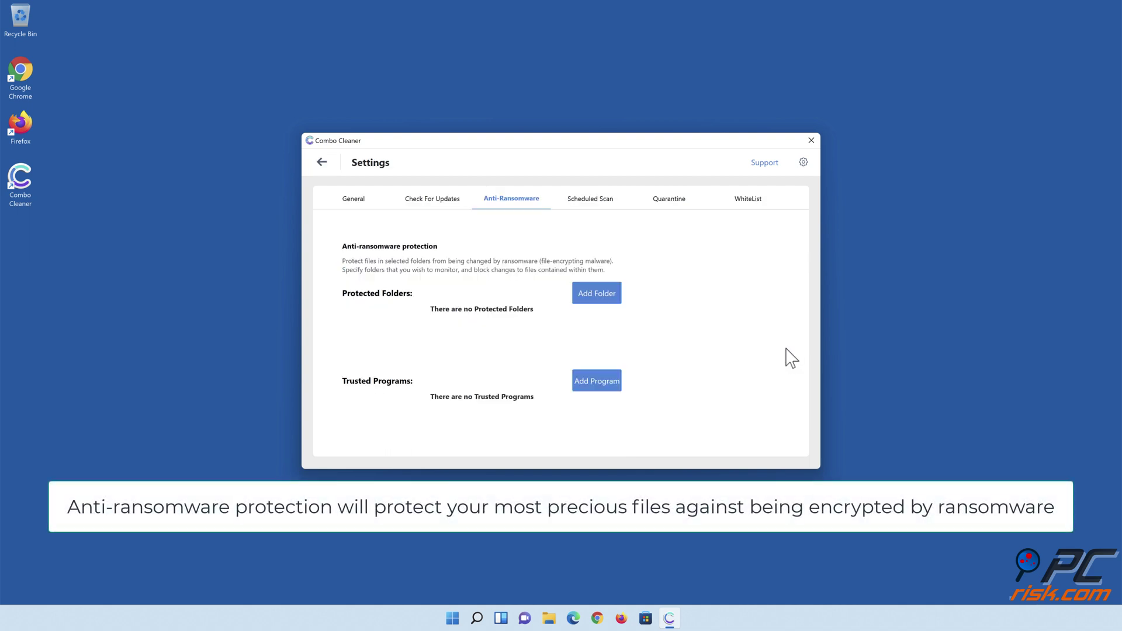
pyautogui.click(599, 298)
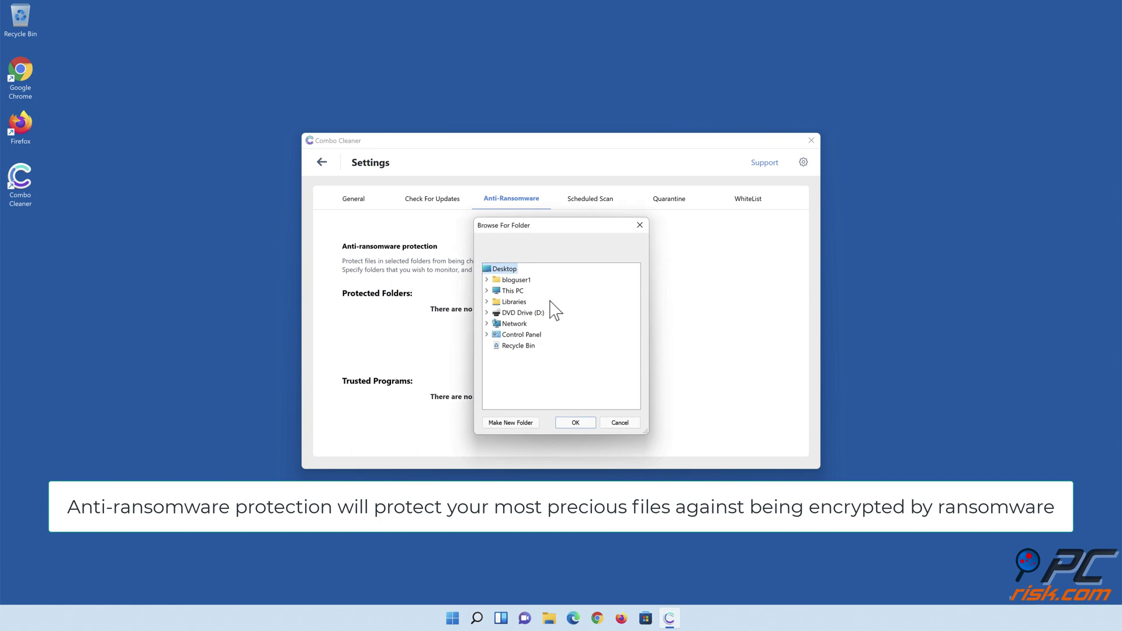
pyautogui.click(487, 301)
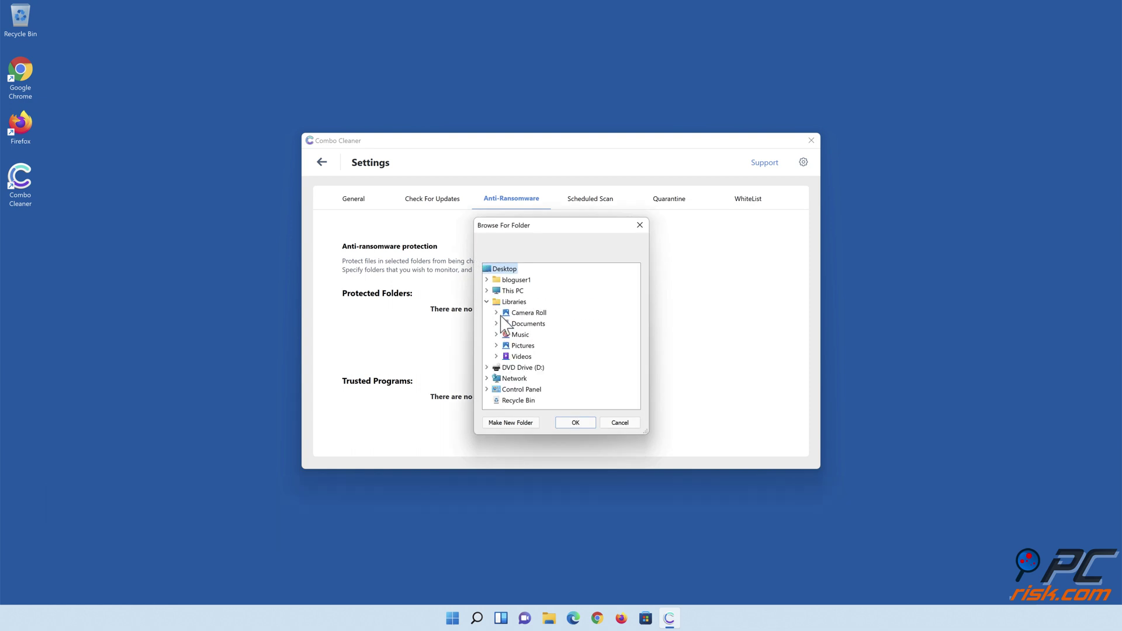
pyautogui.click(496, 323)
pyautogui.click(529, 335)
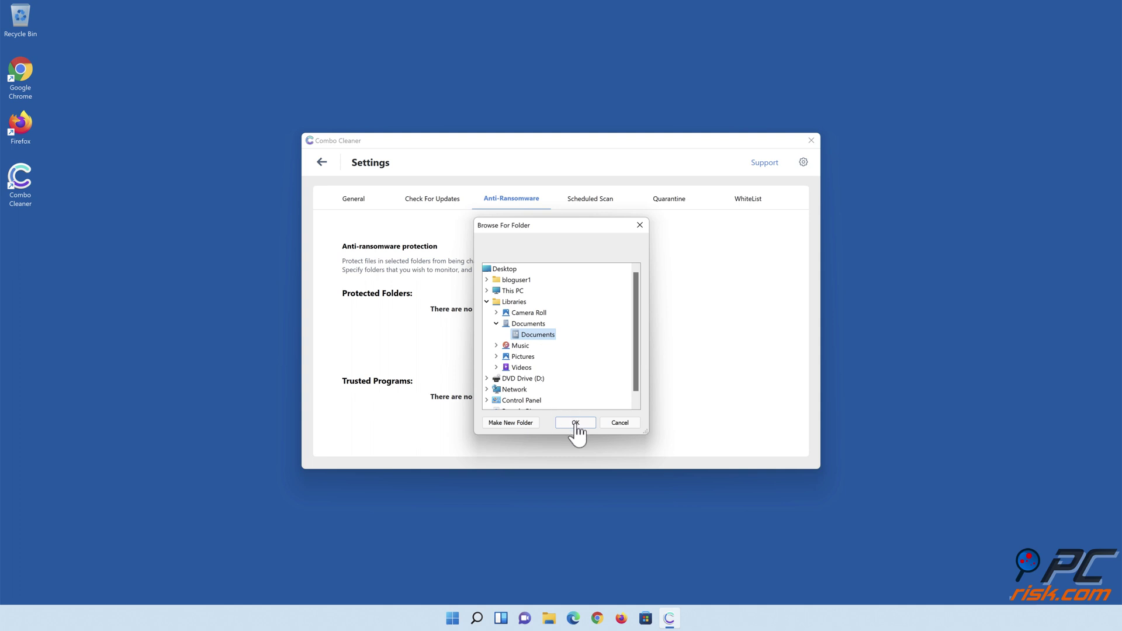
pyautogui.click(575, 422)
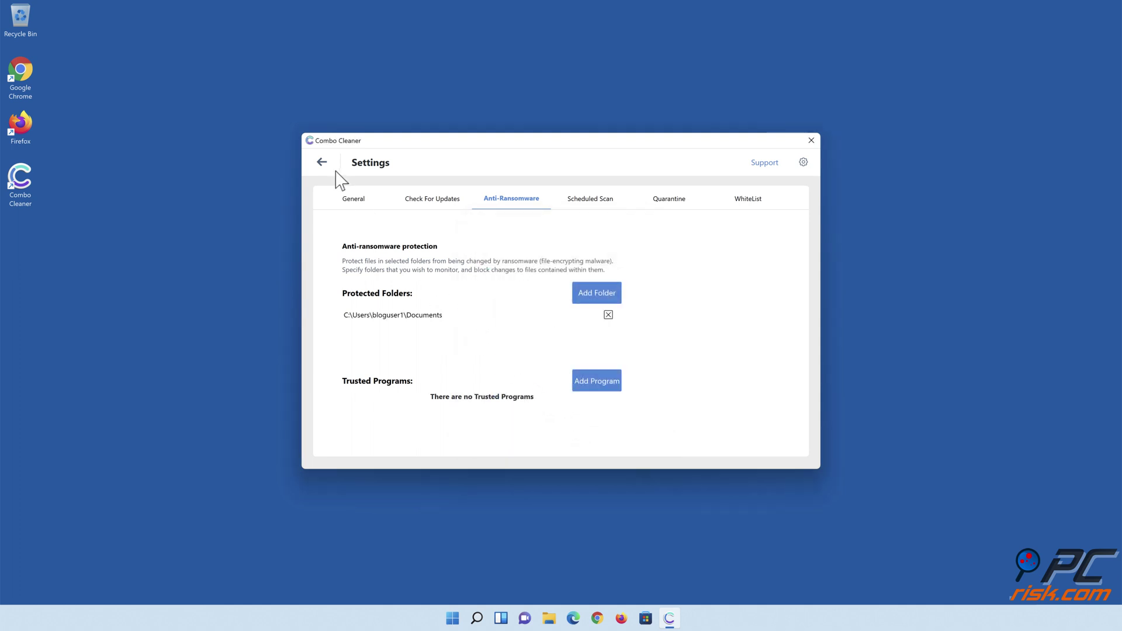
# Step: Turn on web browsing protection on the dashboard and close Combo Cleaner
pyautogui.click(323, 162)
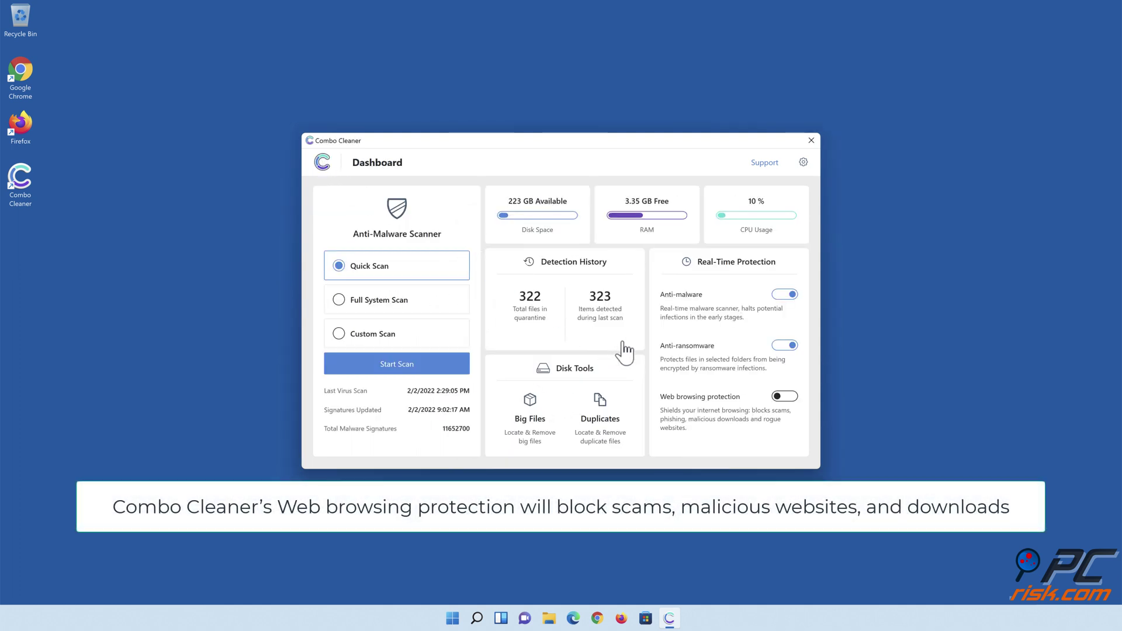
pyautogui.click(784, 401)
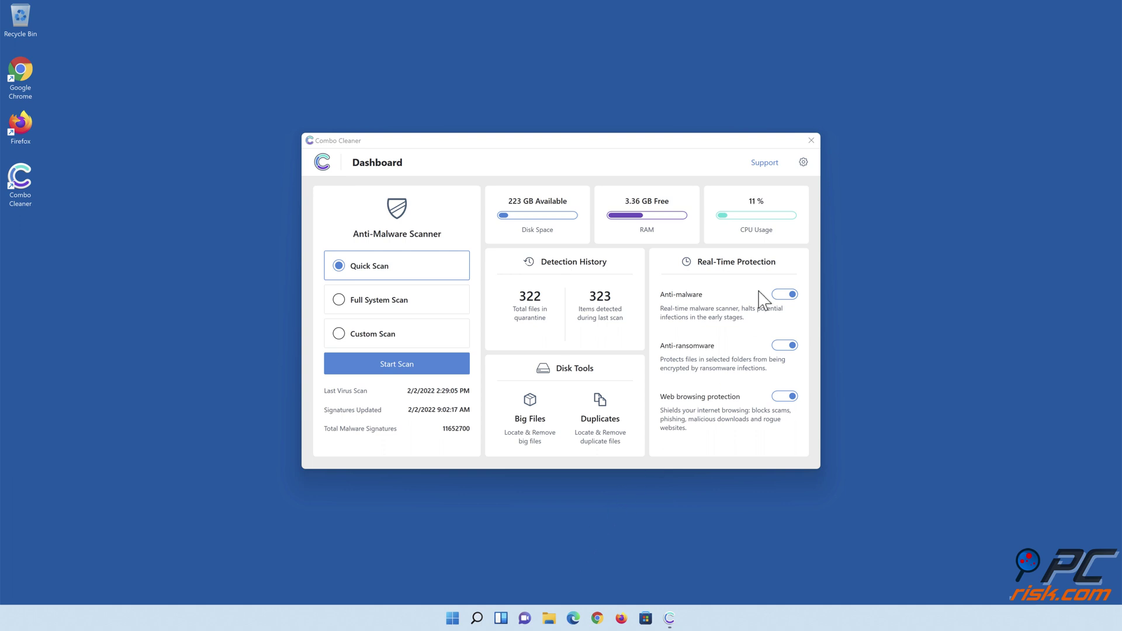
pyautogui.click(811, 140)
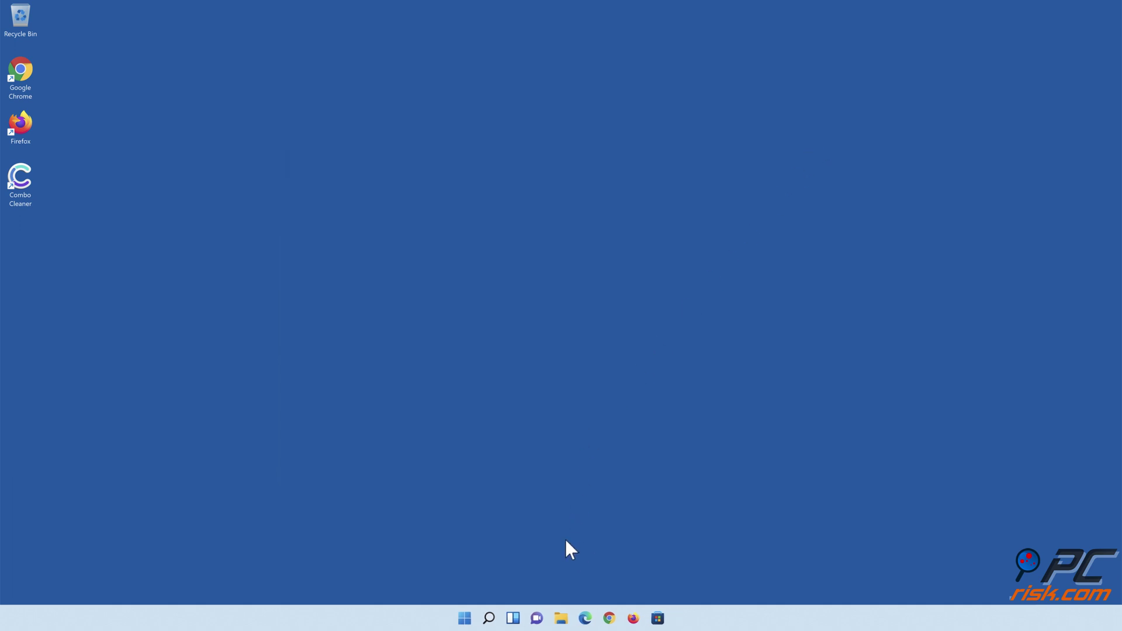